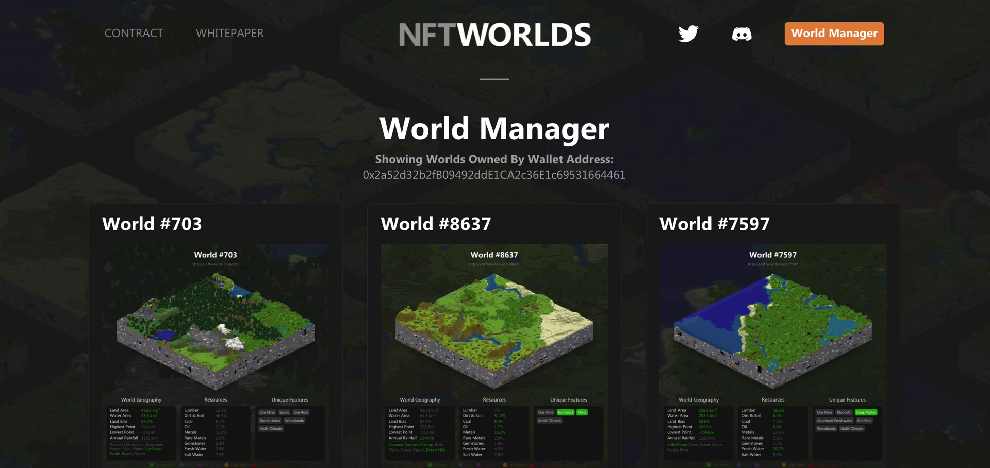
Step: Go to minecraft.net in a new Chrome tab and start the Get Minecraft flow
key(ctrl+t)
text(minecraft.)
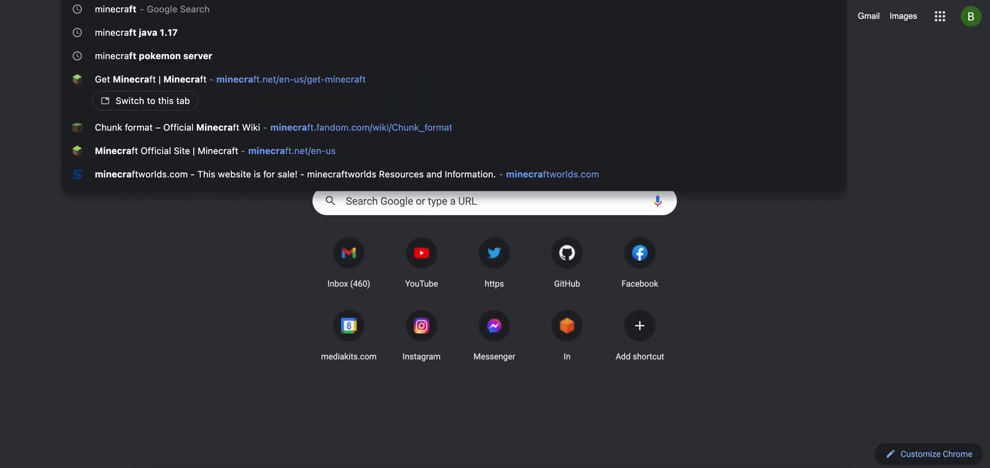
text(net)
key(Return)
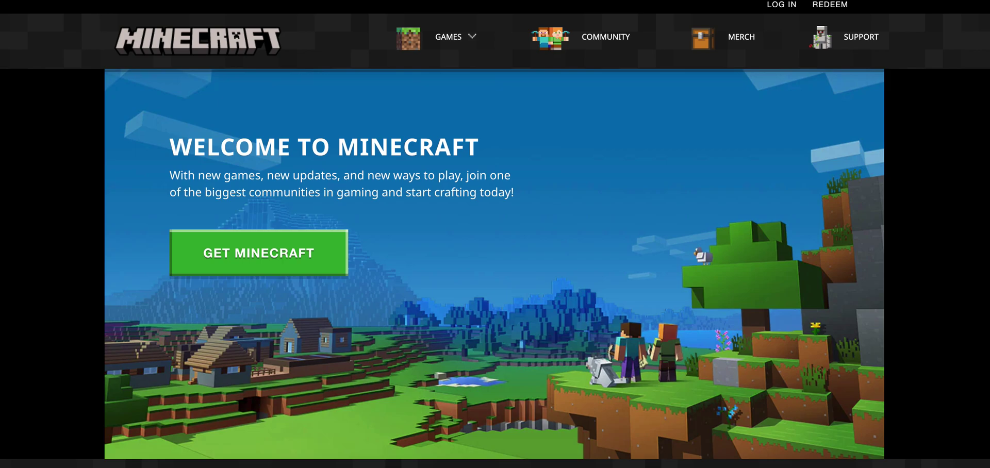
click(292, 267)
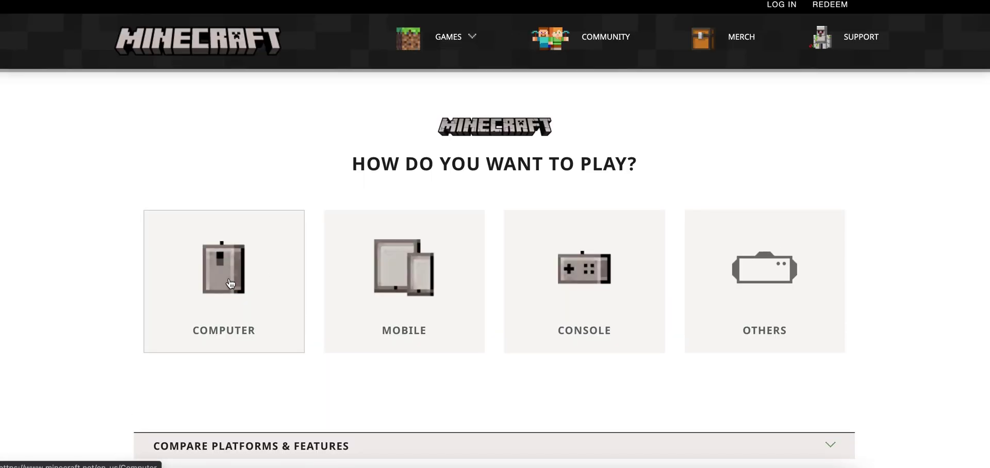
Step: Choose Computer, then Java Edition, and open its $26.95 purchase page
click(230, 284)
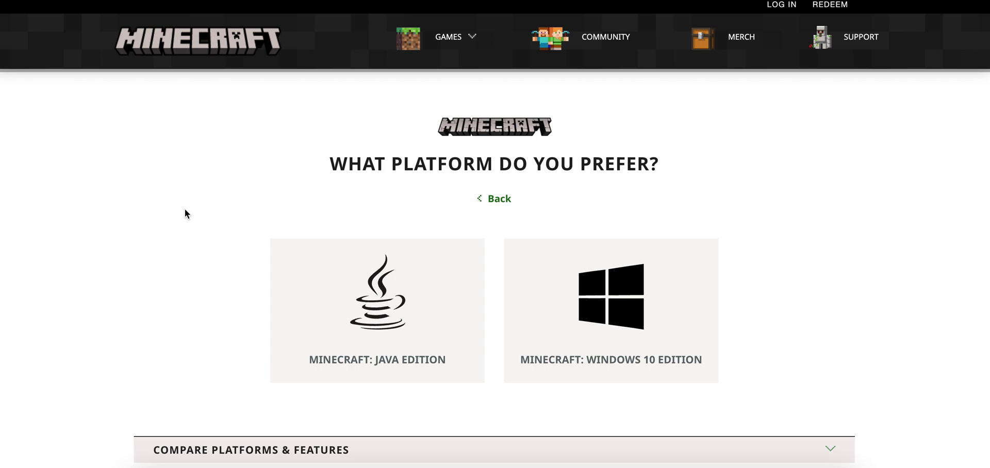
click(289, 255)
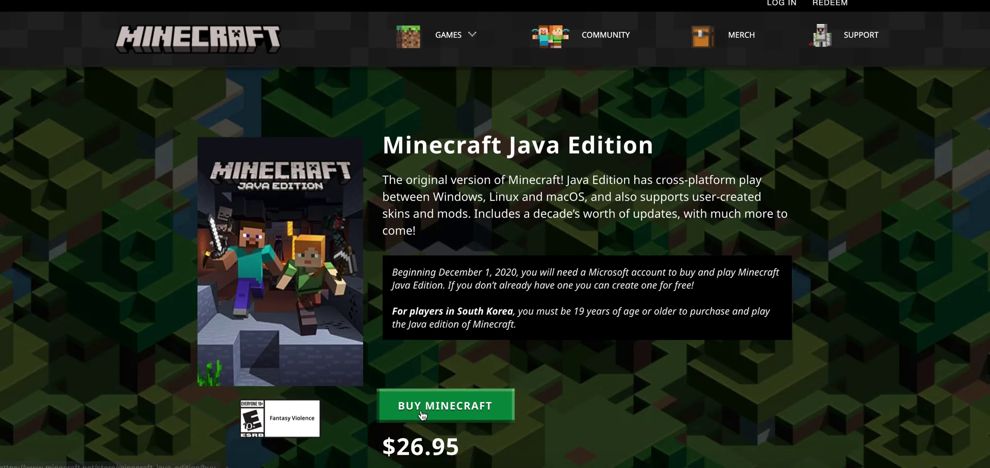
click(472, 412)
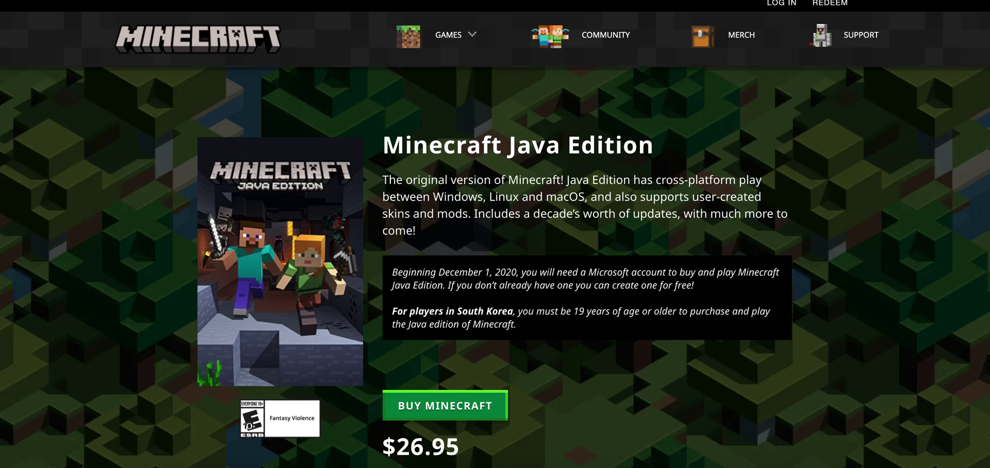
key(super+space)
Step: Launch Minecraft from Spotlight and move its window up and right
text(minecraft)
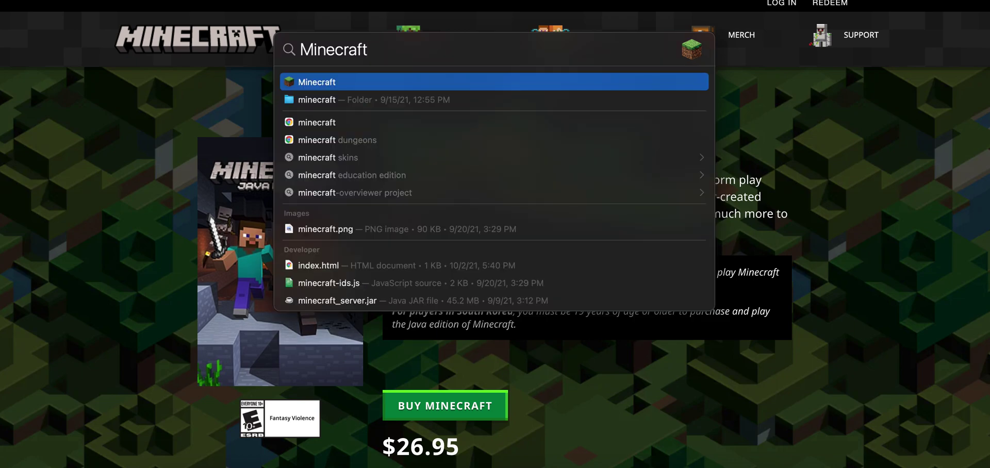
key(Escape)
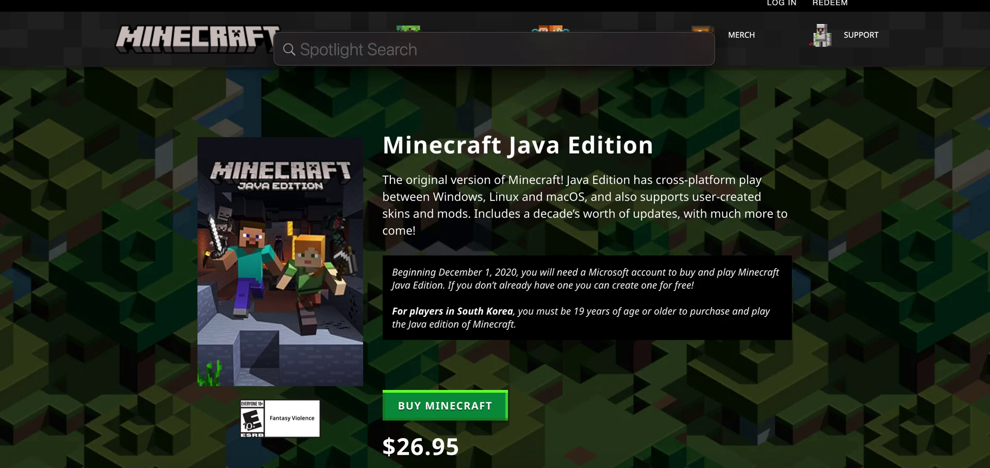
key(Escape)
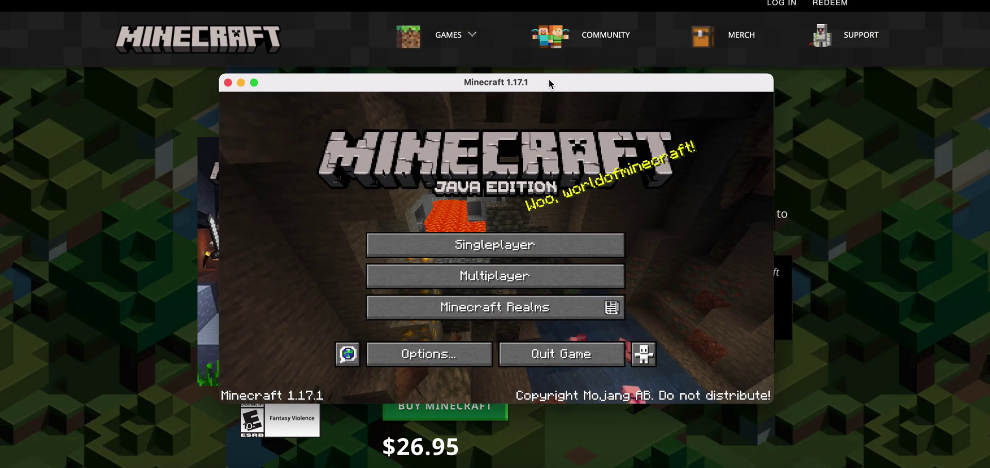
drag(548, 79, 561, 56)
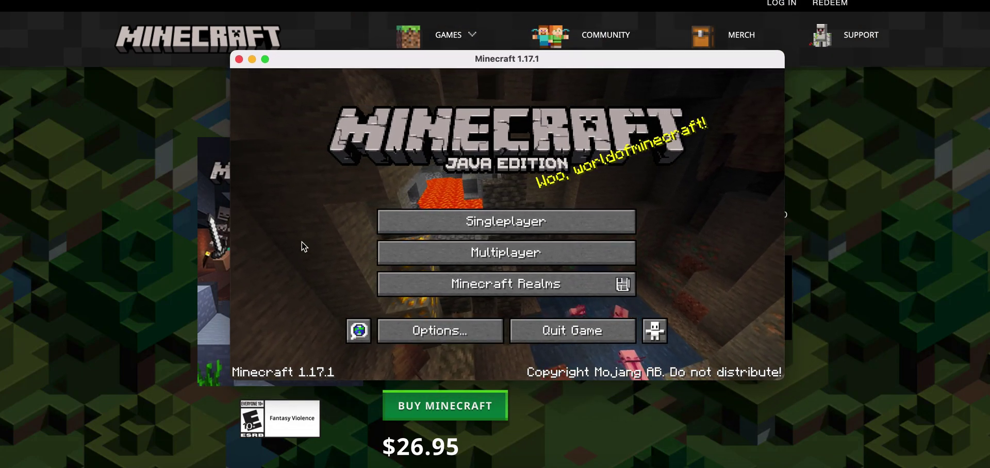
Step: Go to Singleplayer's Create New World seed field, then return to the browser
click(419, 226)
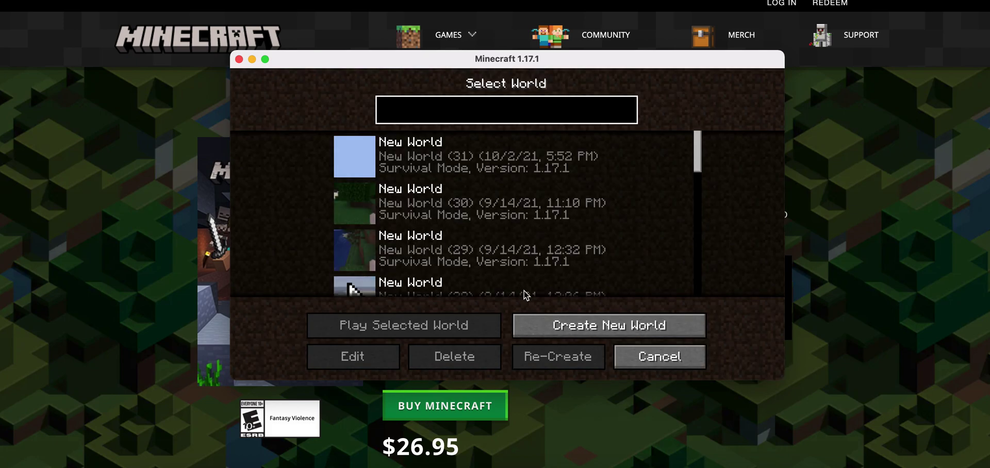
click(538, 323)
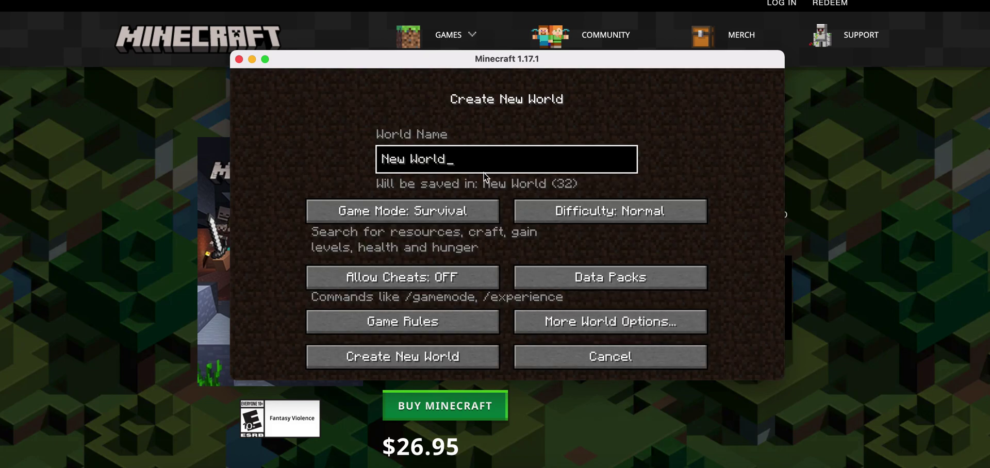
click(560, 324)
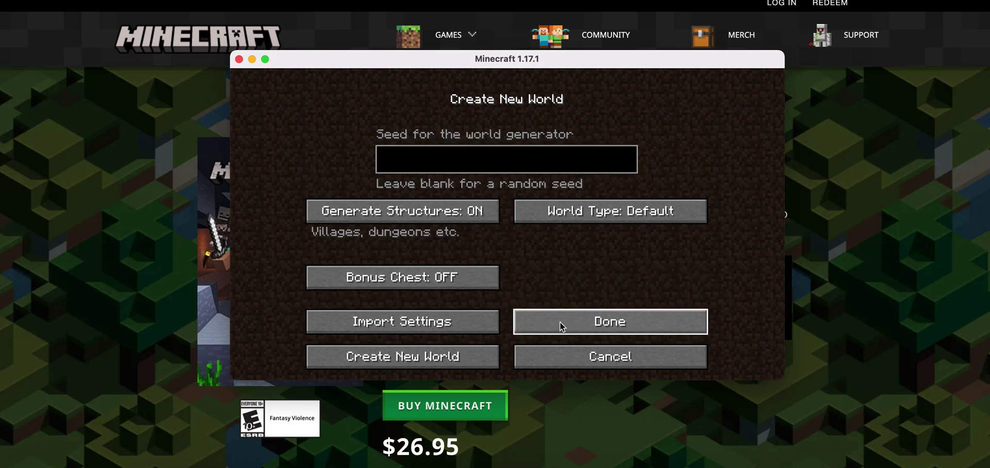
click(428, 157)
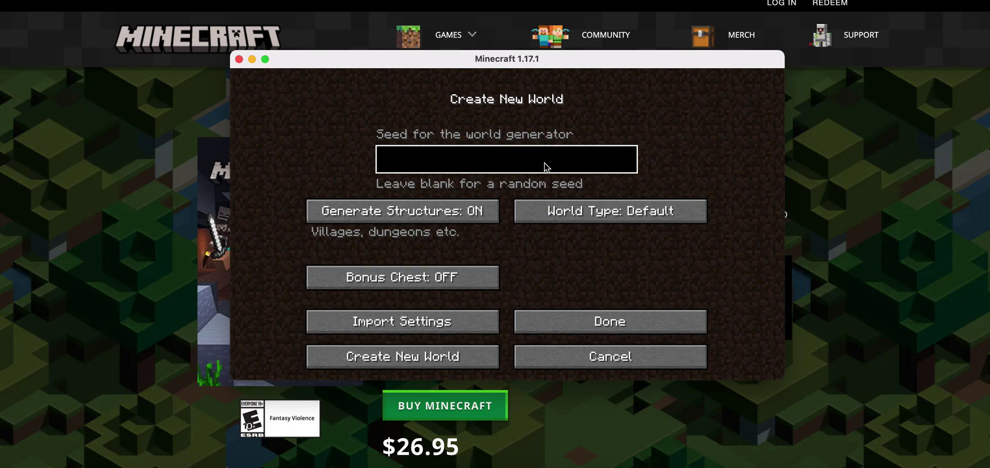
click(148, 124)
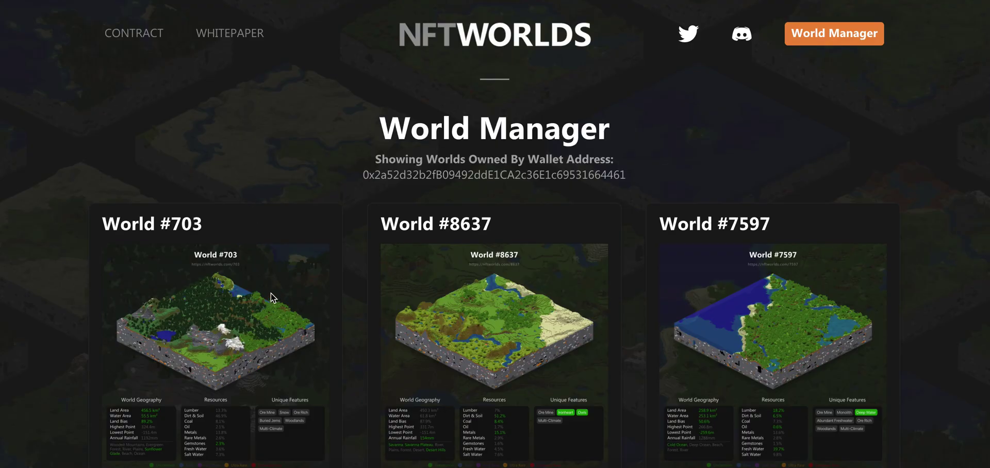
Step: Copy seed 495380311 from World #703's Play World popup and close it
scroll(270, 294, down, 2)
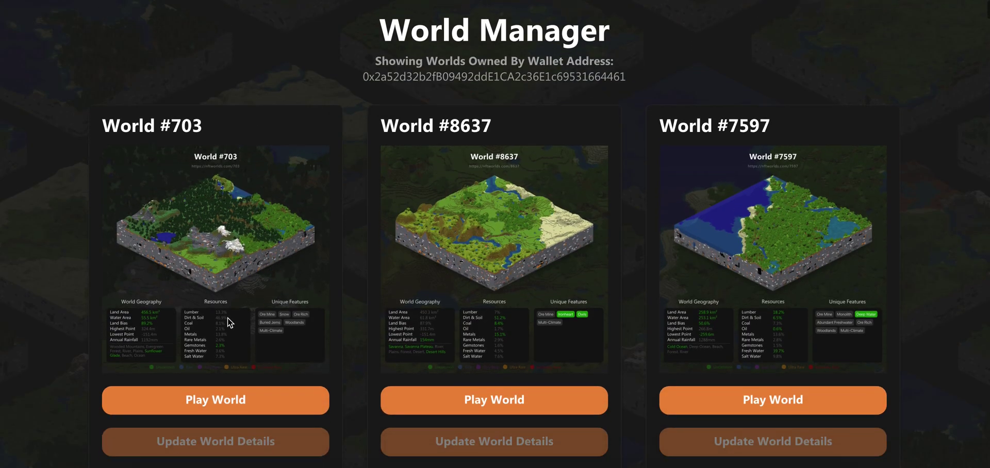
click(218, 399)
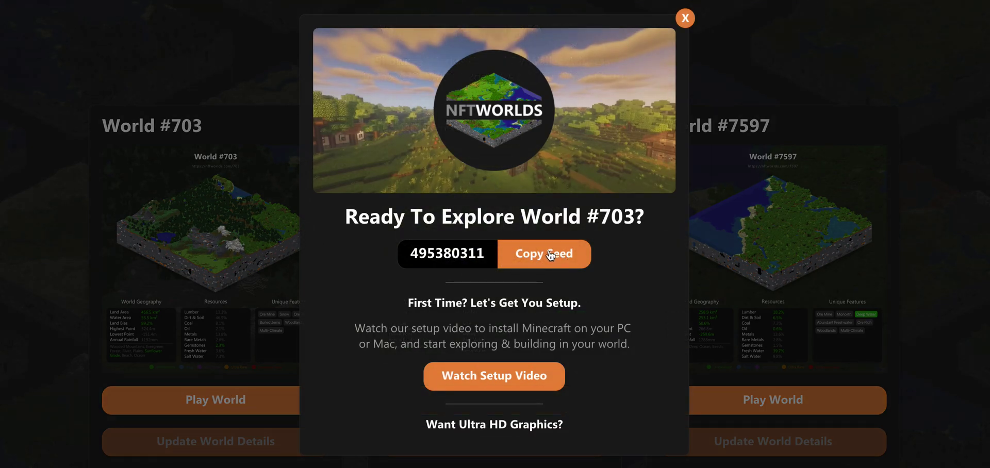
click(551, 255)
click(786, 85)
Step: Paste seed 495380311 into Minecraft's Create New World seed field
click(767, 464)
click(515, 171)
key(super+v)
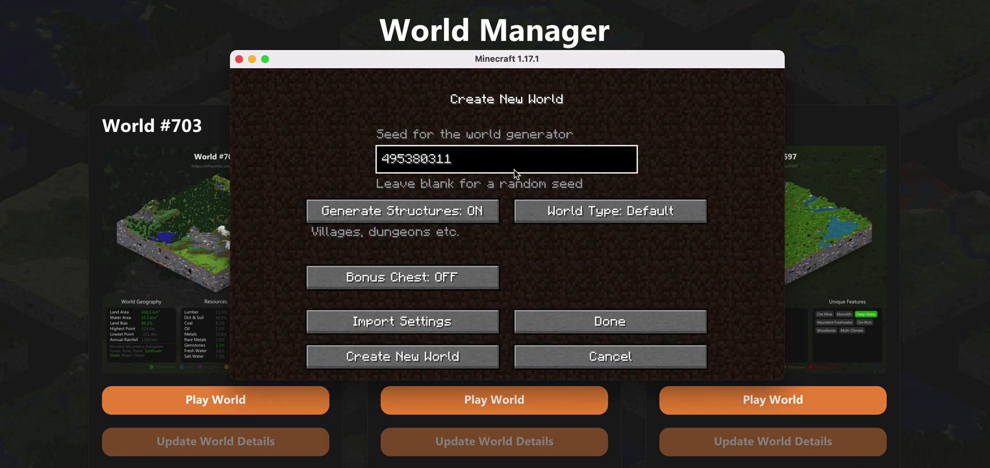
Step: Recheck seed 495380311 under More World Options and generate the new world
click(542, 321)
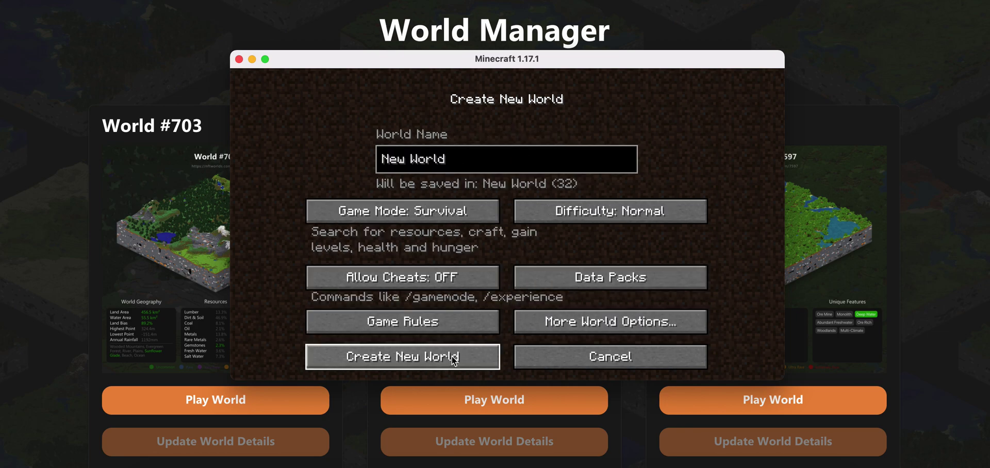
click(436, 162)
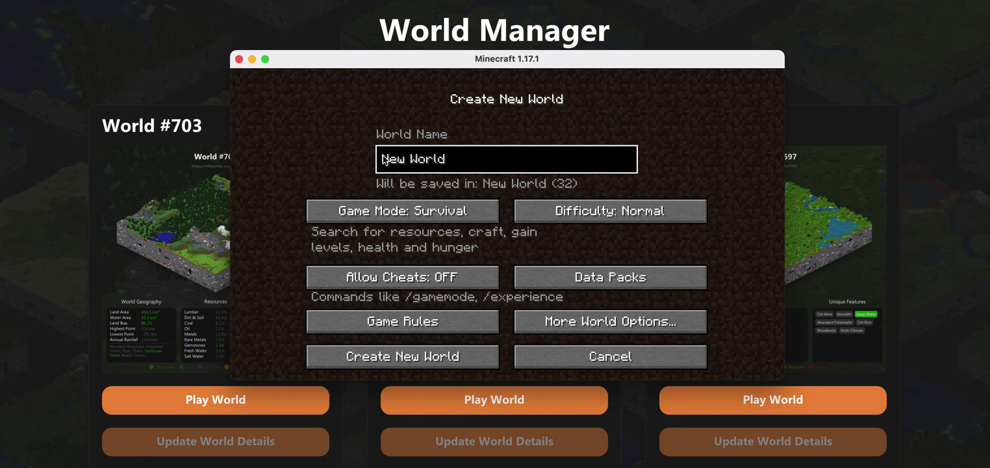
click(535, 314)
click(421, 160)
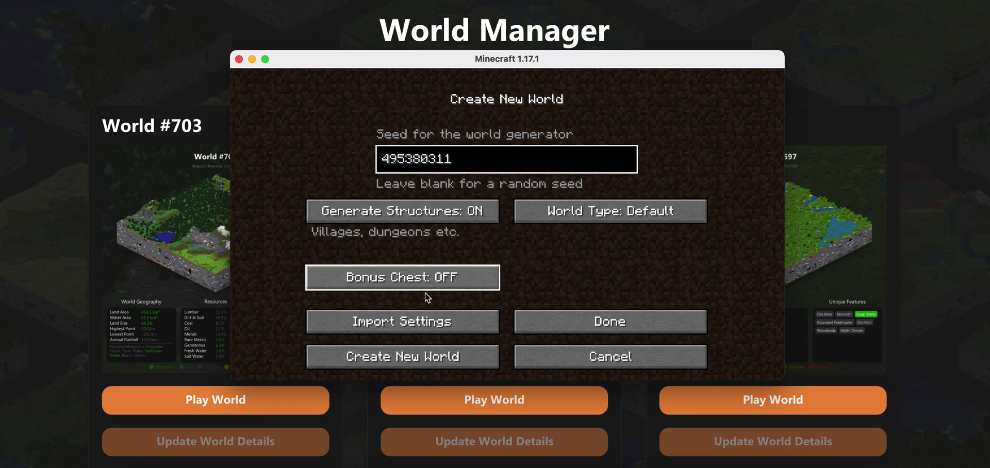
click(557, 316)
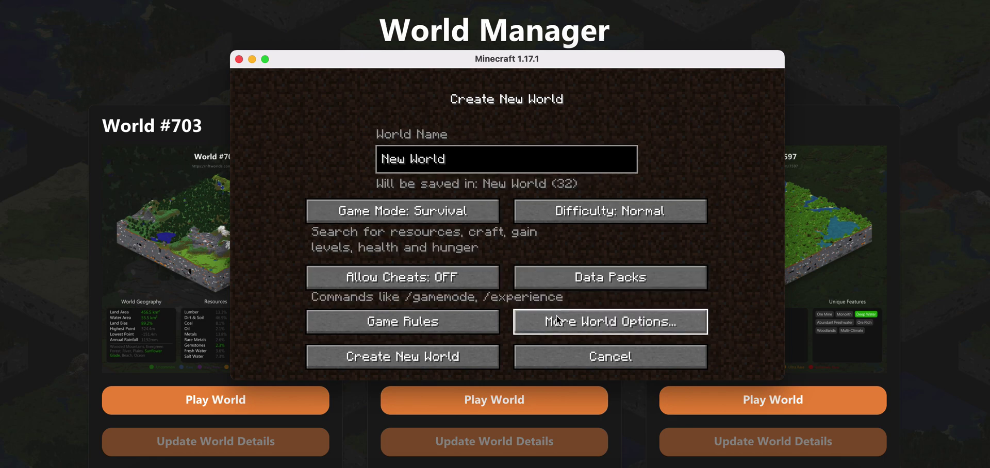
click(442, 358)
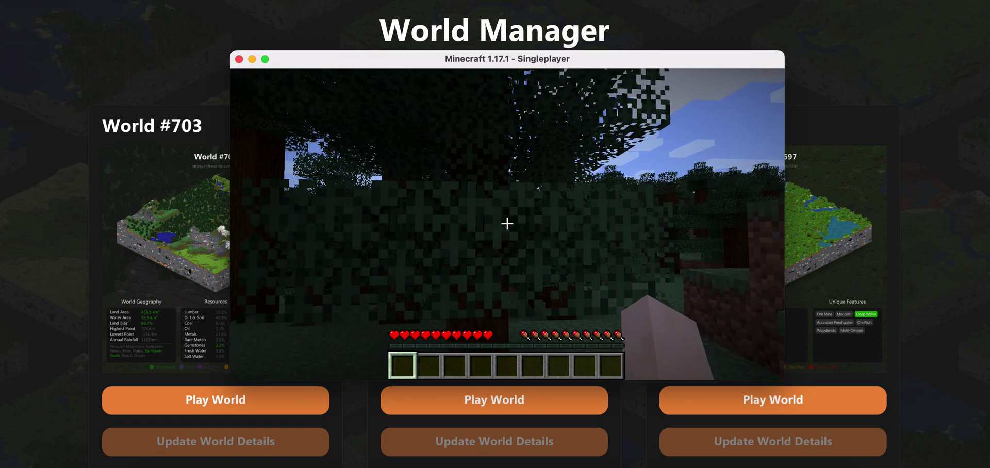
Step: Pause the game, move the Minecraft window right, and resume playing
key(Escape)
drag(354, 64, 525, 67)
click(262, 179)
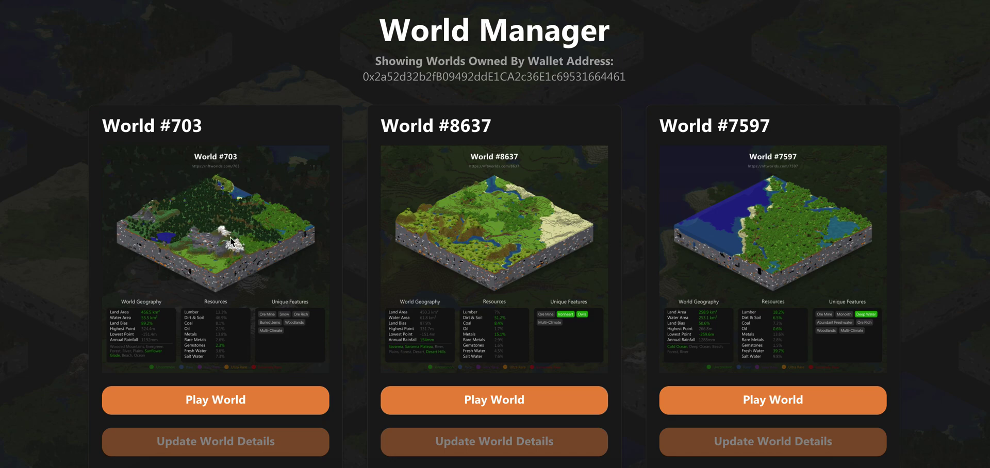
click(766, 463)
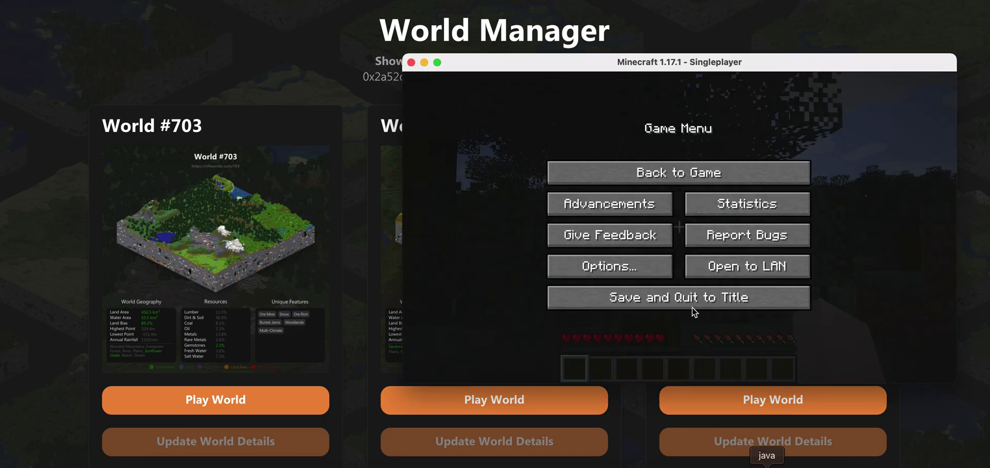
click(644, 165)
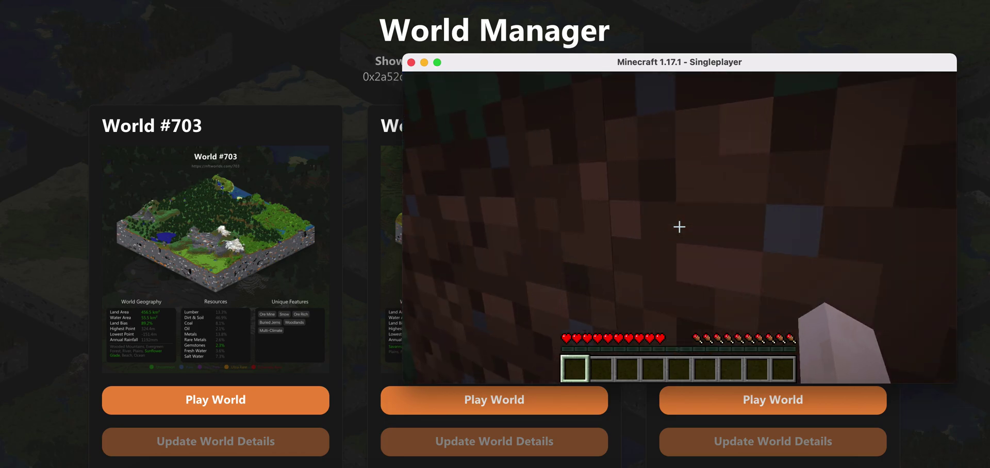
Step: Walk through the forest, then pause and return to the World Manager page
key(w)
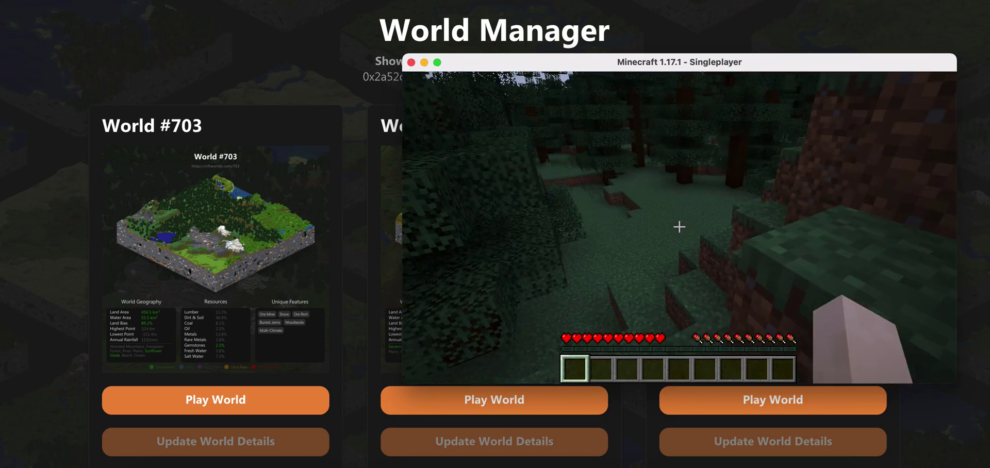
key(w)
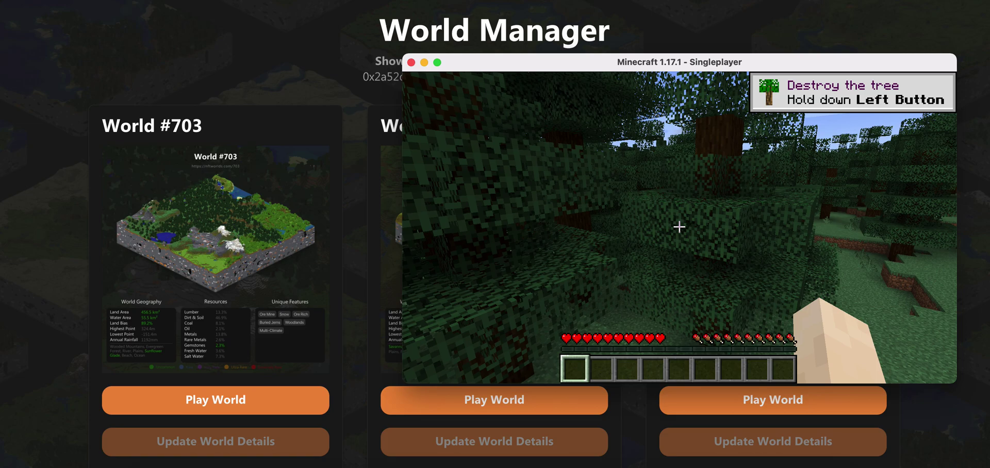
key(Escape)
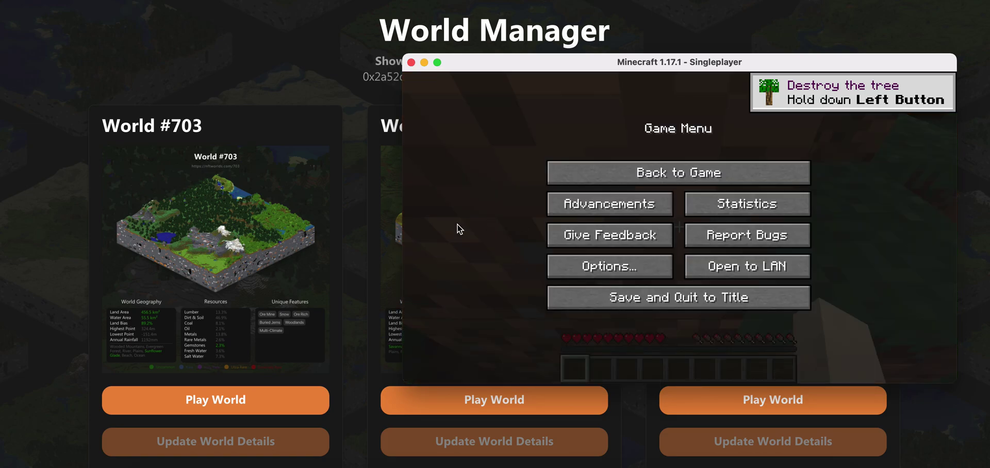
click(359, 296)
scroll(338, 360, down, 3)
Step: Open World #703's Play World popup and scroll to its shaders install option
click(303, 309)
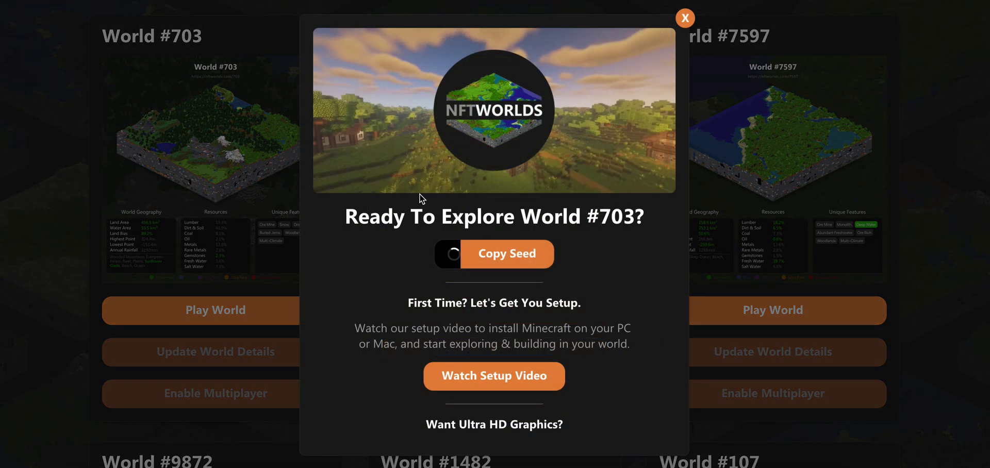
scroll(533, 346, down, 2)
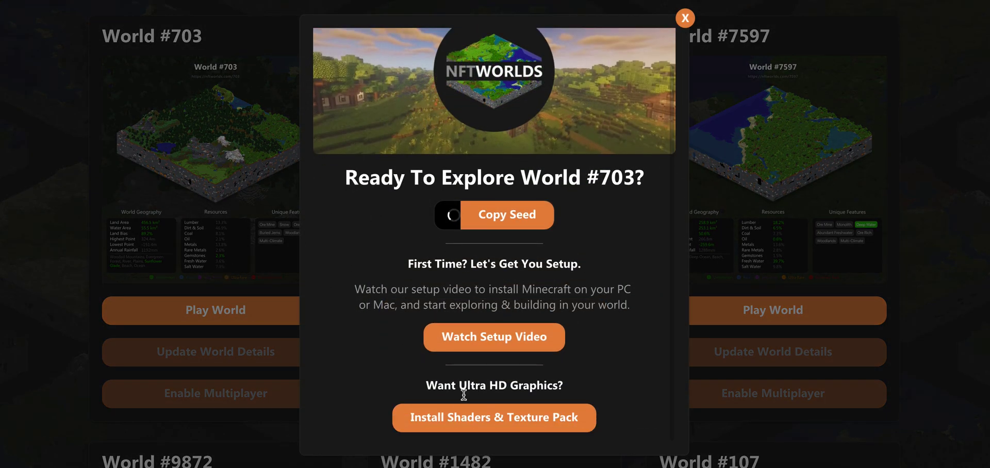